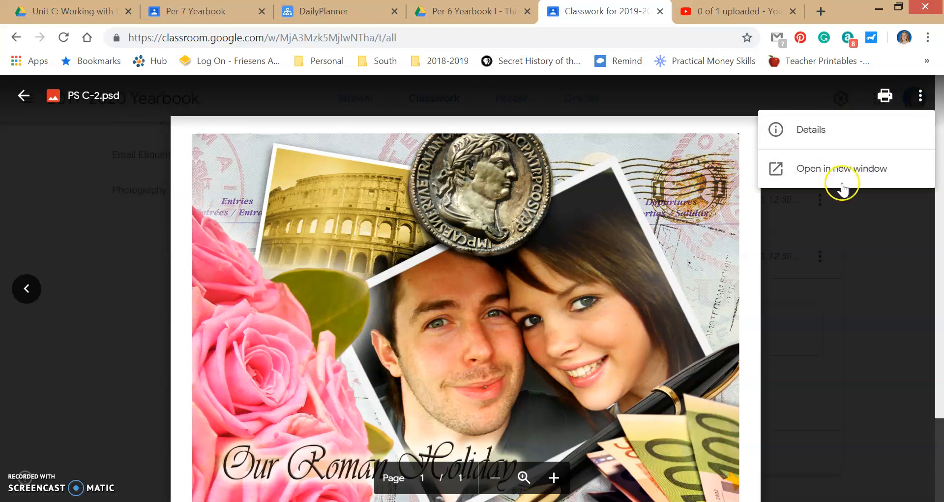
Step: Download PS C-2.psd from its own Drive window and open it in Photoshop
{"action": "left_click", "coordinate": [840, 168]}
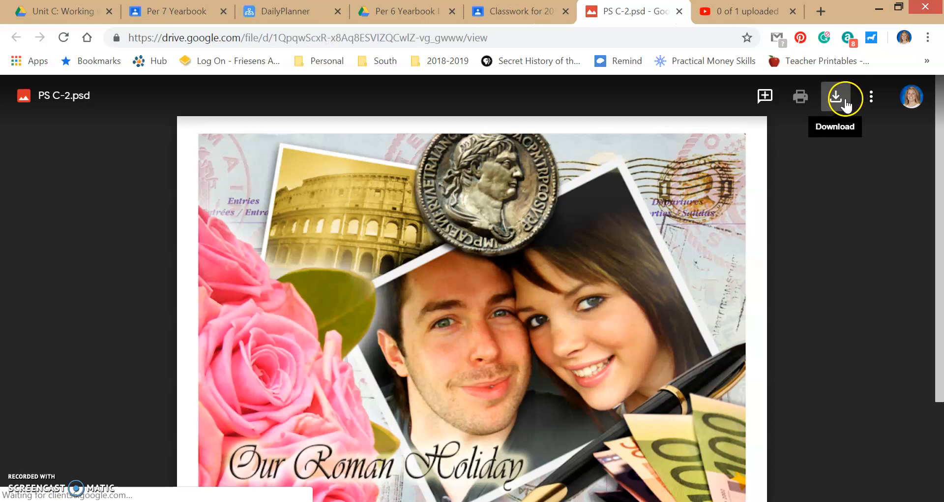
{"action": "left_click", "coordinate": [846, 98]}
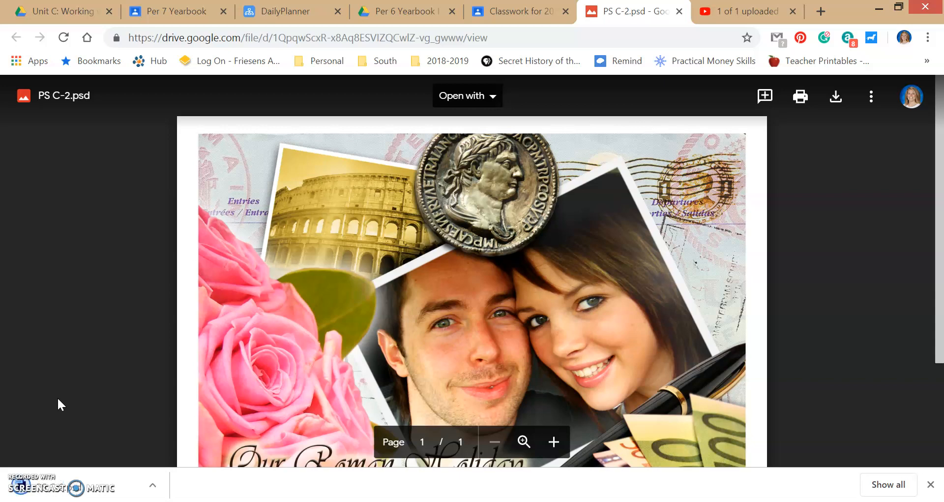
{"action": "left_click", "coordinate": [49, 485]}
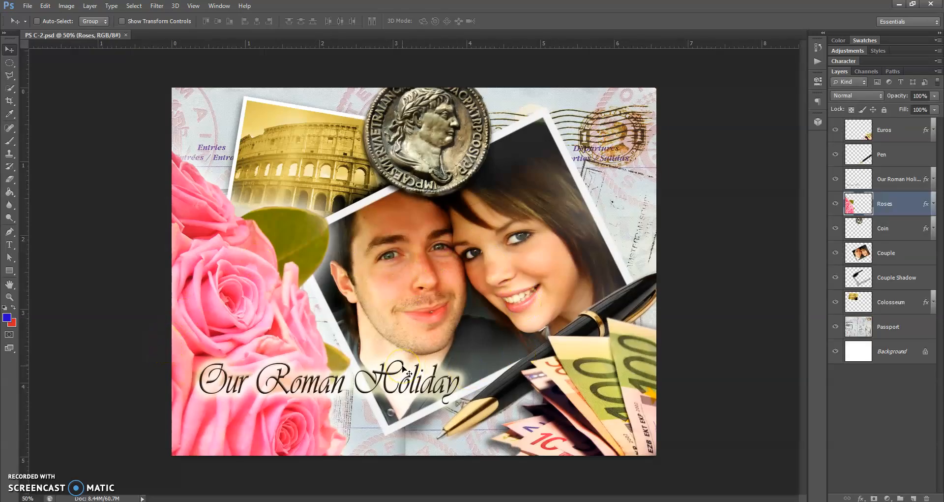
{"action": "double_click", "coordinate": [9, 284]}
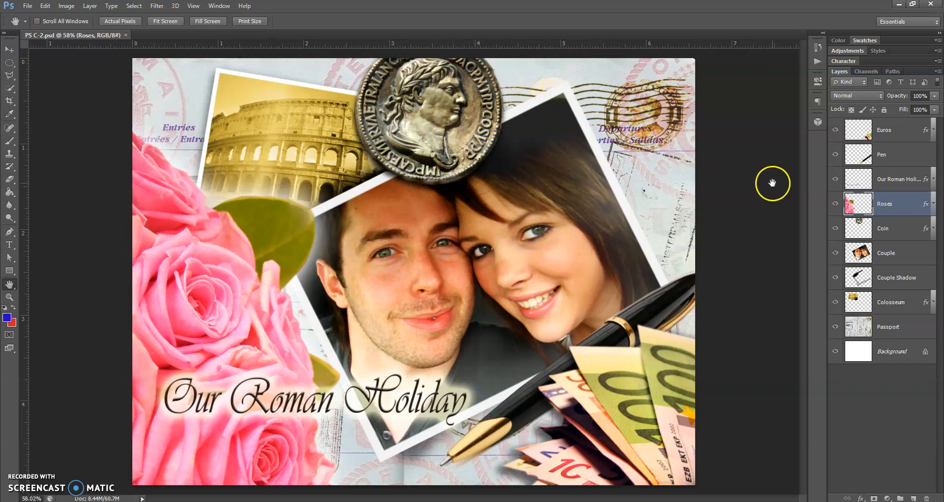
Step: Duplicate the Coin layer and rename the copy Top Coin
{"action": "left_click", "coordinate": [915, 234]}
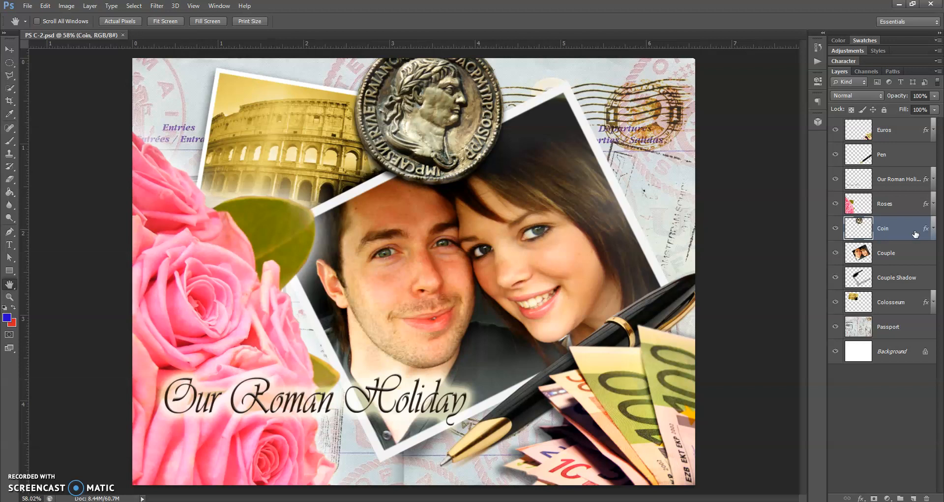
{"action": "left_click", "coordinate": [909, 228]}
{"action": "right_click", "coordinate": [906, 229]}
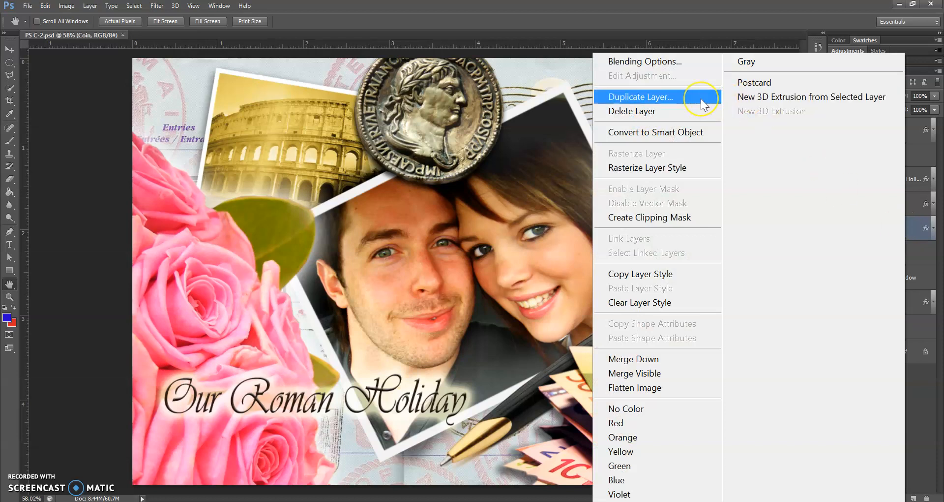
{"action": "left_click", "coordinate": [488, 14]}
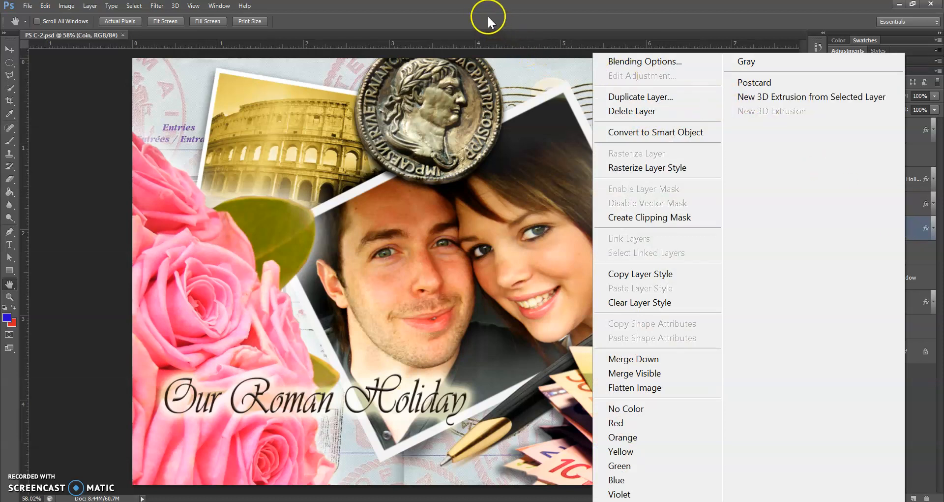
{"action": "left_click", "coordinate": [89, 5]}
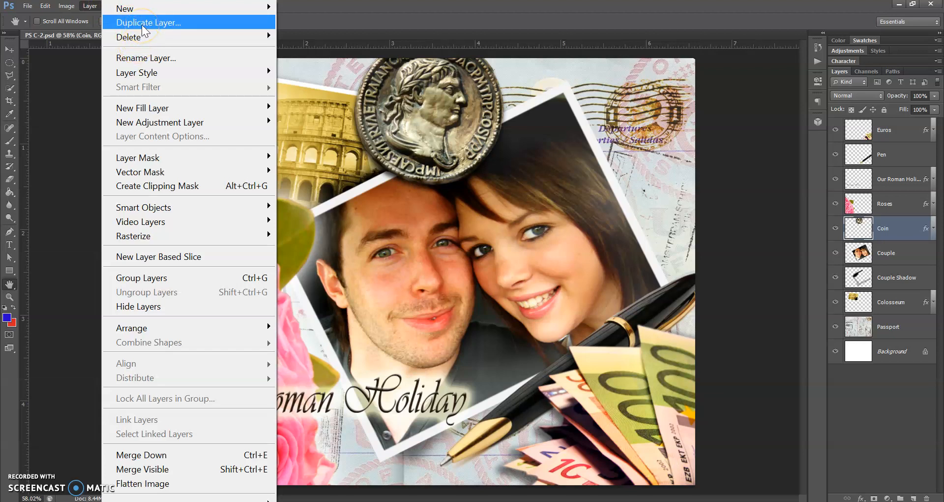
{"action": "left_click", "coordinate": [897, 236]}
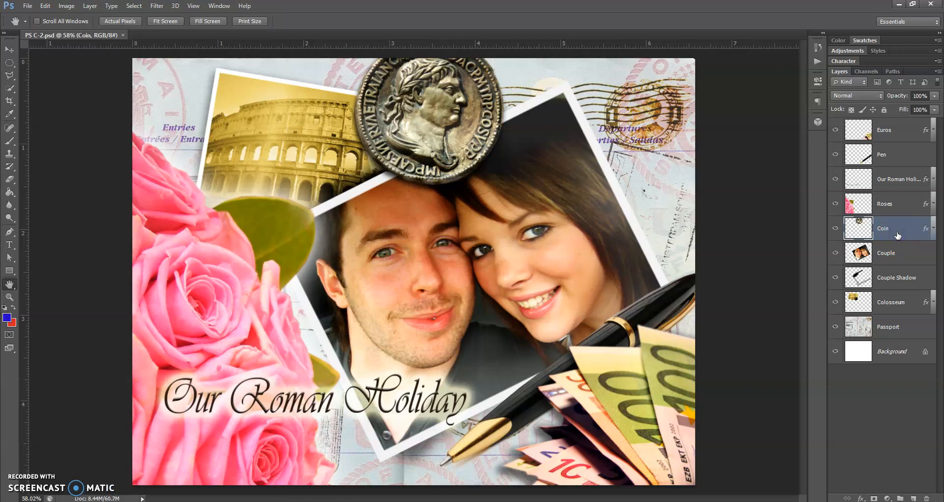
{"action": "key", "text": "ctrl+j"}
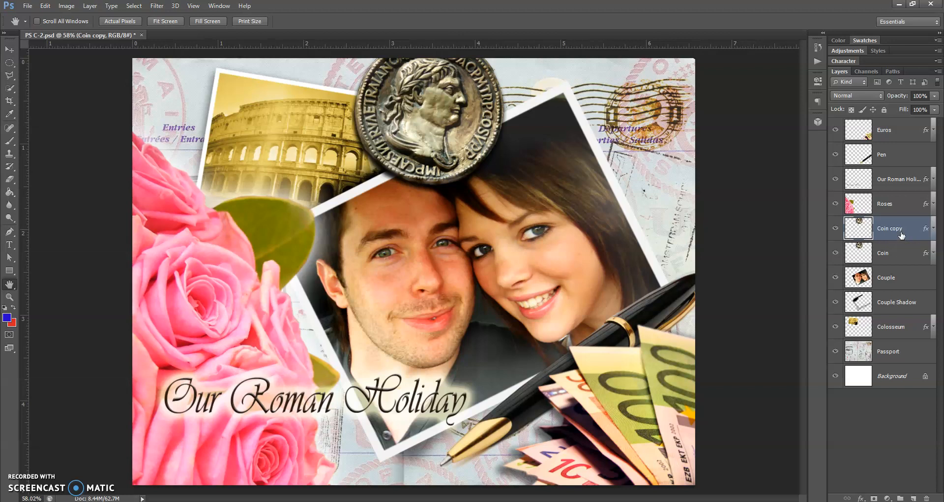
{"action": "double_click", "coordinate": [900, 228]}
{"action": "type", "text": "Top Coin"}
{"action": "key", "text": "Return"}
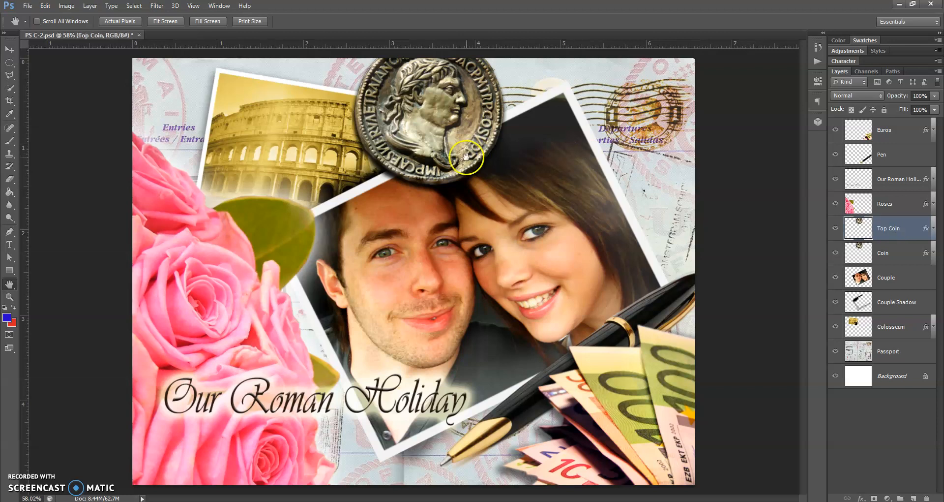
Step: Move the Top Coin slightly up and to the right of the original coin with the Move tool
{"action": "left_click", "coordinate": [9, 49]}
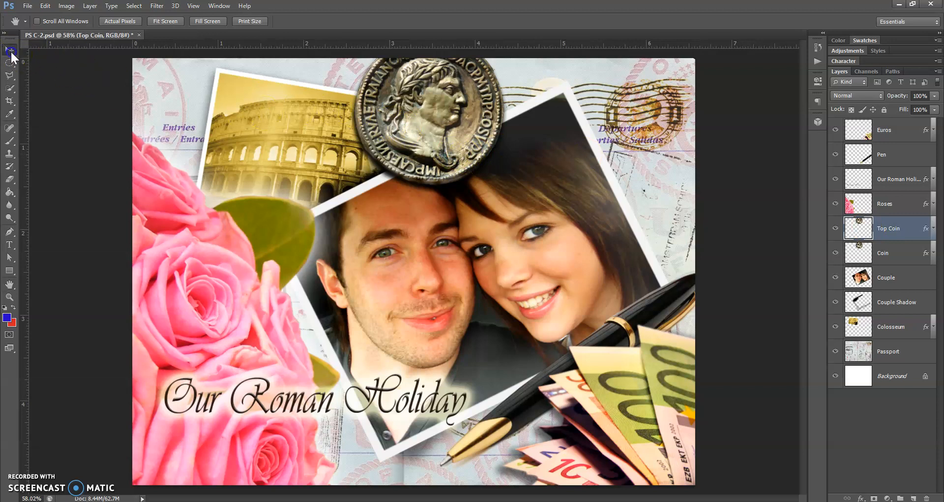
{"action": "left_click", "coordinate": [489, 121]}
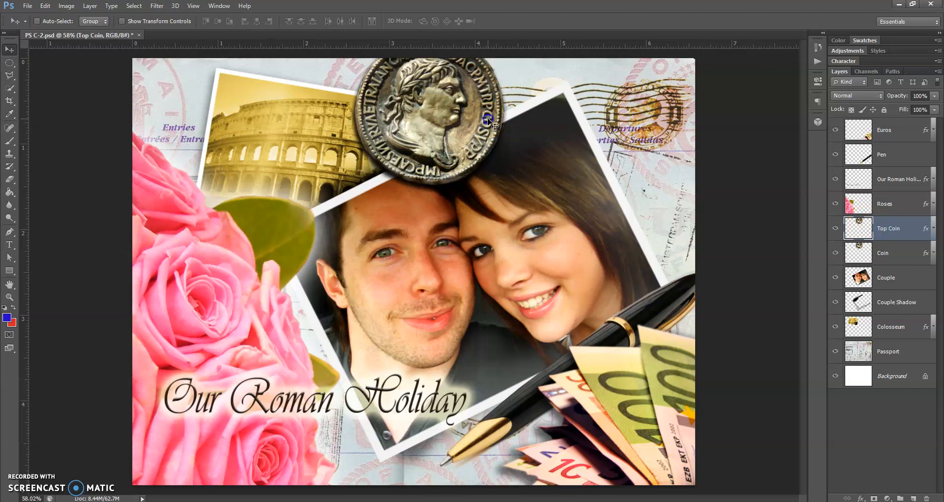
{"action": "left_click_drag", "start_coordinate": [488, 121], "coordinate": [501, 115]}
{"action": "left_click", "coordinate": [494, 114]}
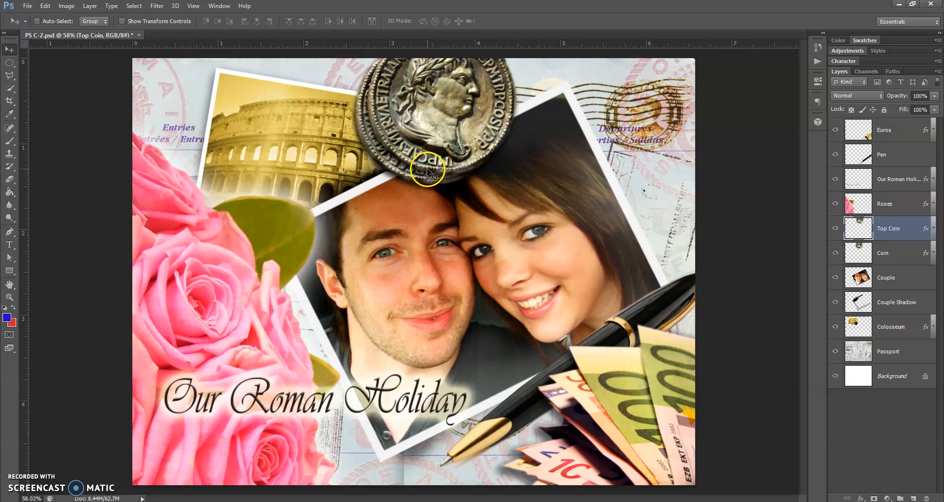
Step: Nudge the Top Coin in small increments down, right and back up so the two coins look stacked
{"action": "key", "text": "Down"}
{"action": "key", "text": "Down"}
{"action": "key", "text": "Down"}
{"action": "key", "text": "Down"}
{"action": "key", "text": "Down"}
{"action": "key", "text": "Down"}
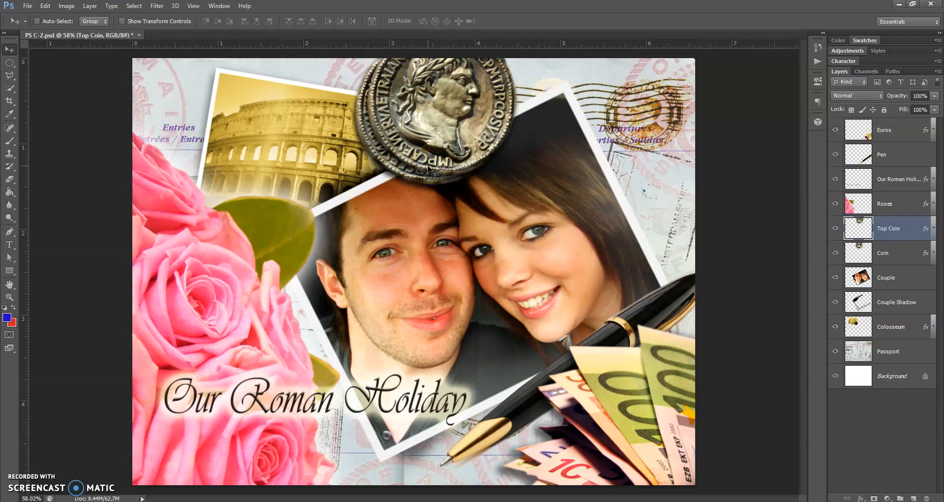
{"action": "key", "text": "Right"}
{"action": "key", "text": "Right"}
{"action": "key", "text": "Right"}
{"action": "key", "text": "Right"}
{"action": "key", "text": "Right"}
{"action": "key", "text": "Right"}
{"action": "key", "text": "Right"}
{"action": "key", "text": "Right"}
{"action": "key", "text": "Right"}
{"action": "key", "text": "Right"}
{"action": "key", "text": "Right"}
{"action": "key", "text": "Right"}
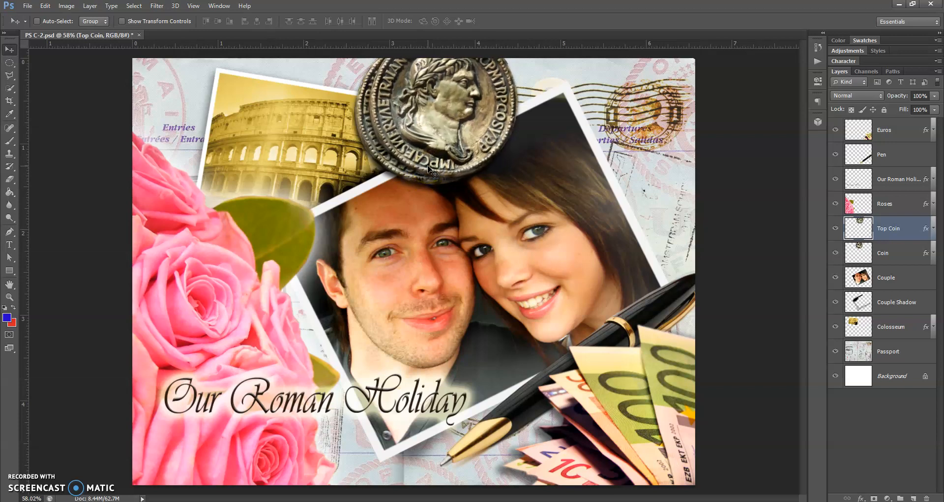
{"action": "key", "text": "Up"}
{"action": "key", "text": "Up"}
{"action": "key", "text": "Up"}
{"action": "key", "text": "Up"}
{"action": "key", "text": "Up"}
{"action": "key", "text": "Up"}
{"action": "key", "text": "Up"}
{"action": "key", "text": "Up"}
{"action": "key", "text": "Up"}
{"action": "key", "text": "Up"}
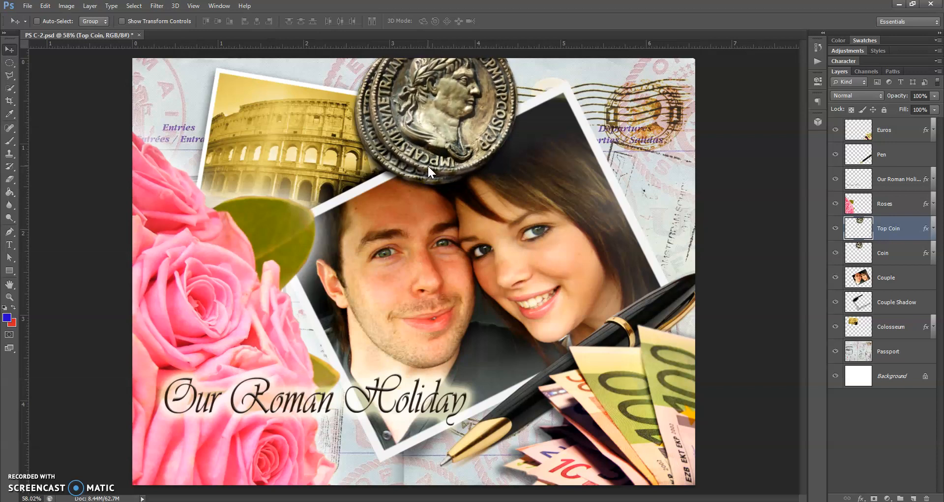
{"action": "key", "text": "Up"}
{"action": "key", "text": "Up"}
{"action": "key", "text": "Up"}
{"action": "key", "text": "Up"}
{"action": "key", "text": "Up"}
{"action": "key", "text": "Up"}
{"action": "key", "text": "Up"}
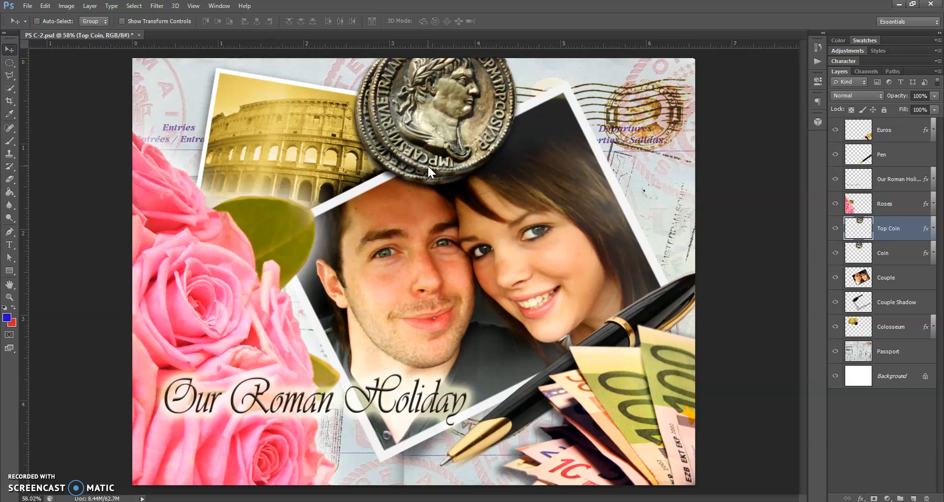
{"action": "key", "text": "Up"}
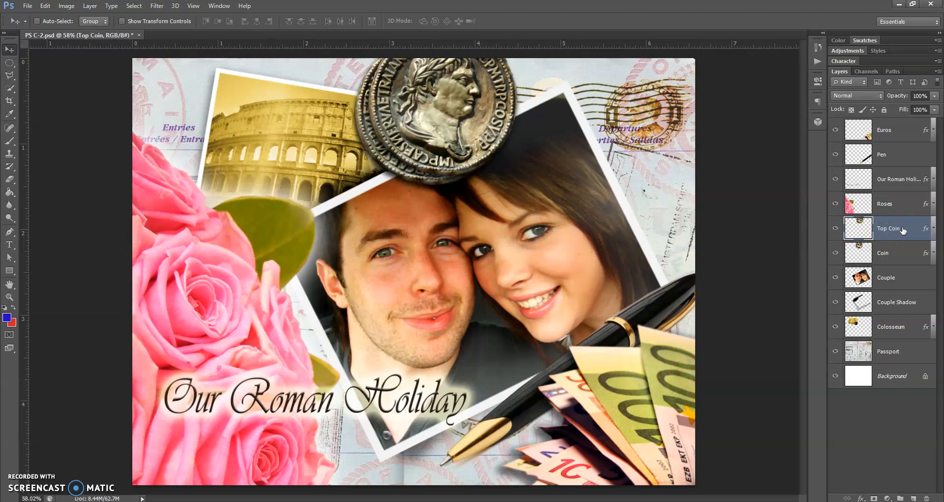
Step: Duplicate the Top Coin layer and rename the copy Bottom Coin
{"action": "key", "text": "ctrl+j"}
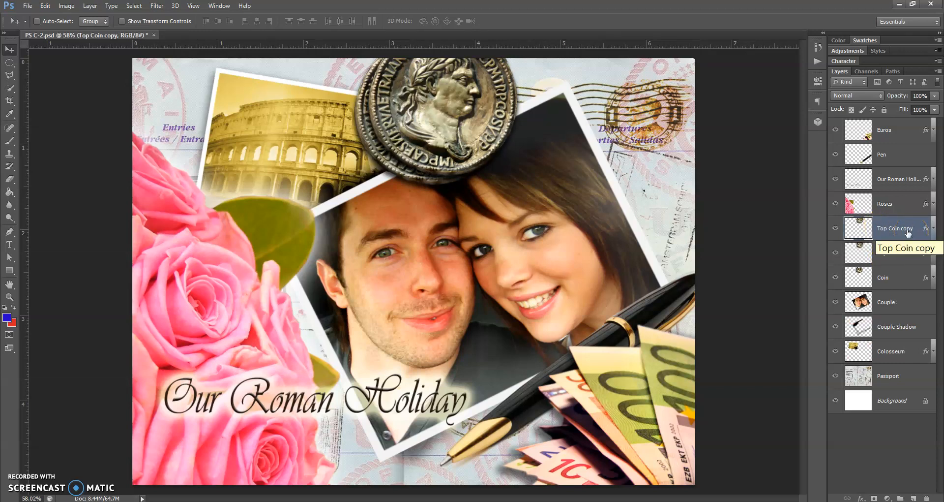
{"action": "double_click", "coordinate": [909, 230]}
{"action": "type", "text": "Bottom Coin"}
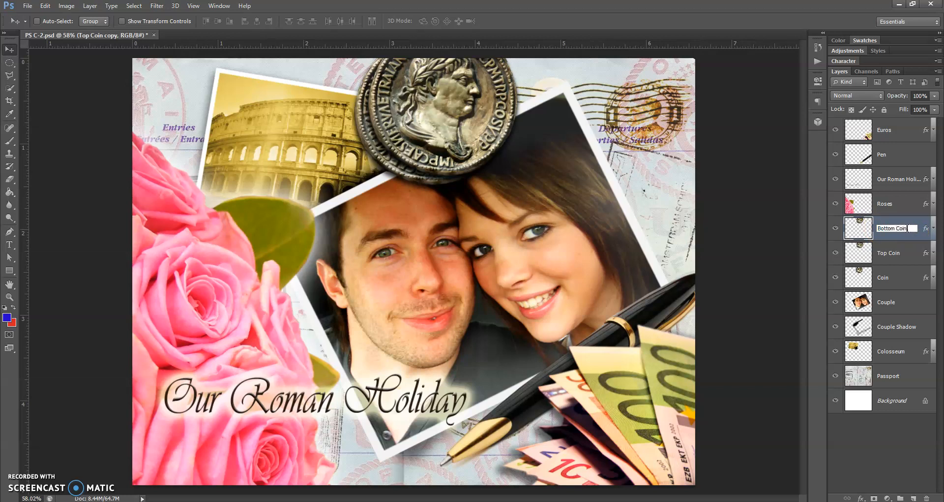
{"action": "key", "text": "Return"}
Step: Reorder the Bottom Coin layer between Couple Shadow and Colosseum, and place the coin behind the right edge of the couple photo
{"action": "left_click_drag", "start_coordinate": [903, 233], "coordinate": [898, 333]}
{"action": "left_click_drag", "start_coordinate": [897, 338], "coordinate": [899, 343]}
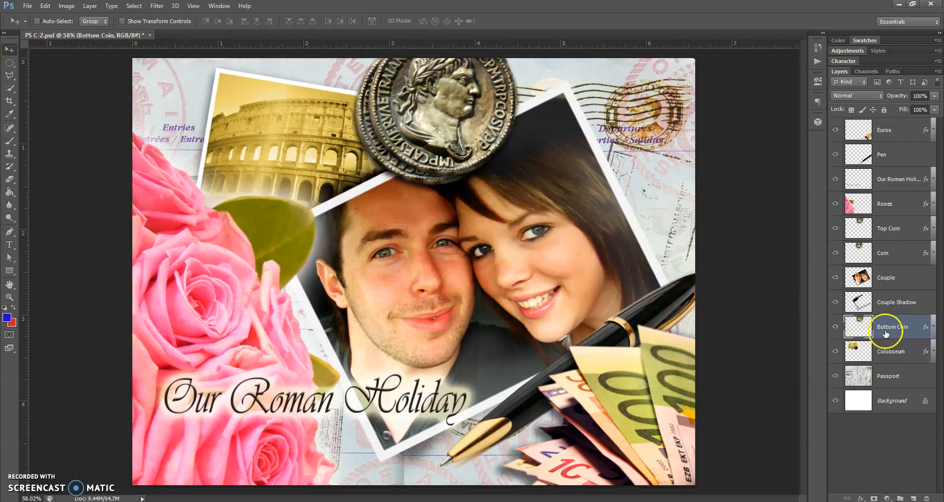
{"action": "left_click_drag", "start_coordinate": [520, 137], "coordinate": [689, 221]}
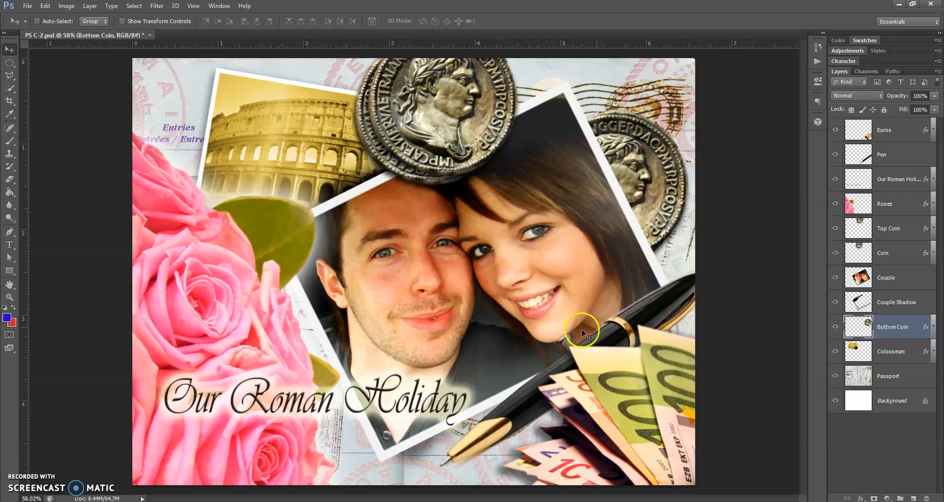
Step: Delete the Colosseum layer and turn off the layer deletion confirmation for the future
{"action": "left_click", "coordinate": [318, 185]}
{"action": "left_click", "coordinate": [339, 205]}
{"action": "left_click", "coordinate": [901, 358]}
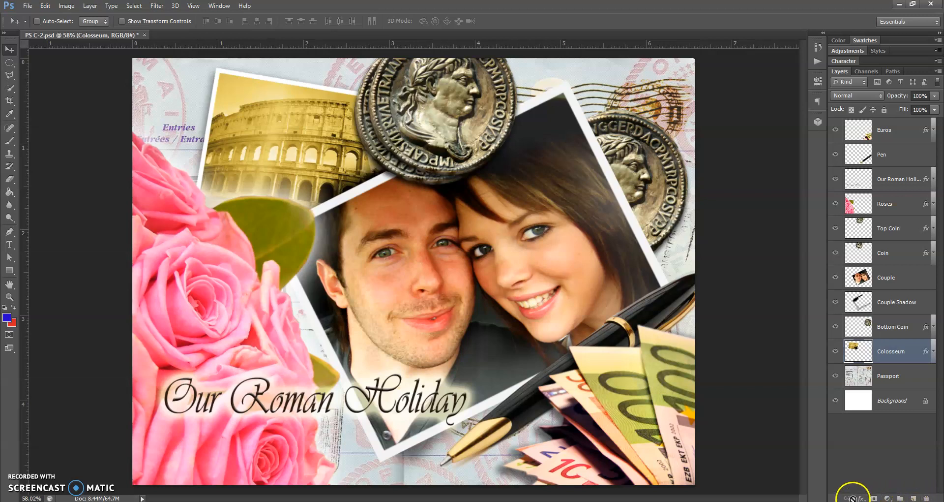
{"action": "left_click", "coordinate": [927, 498]}
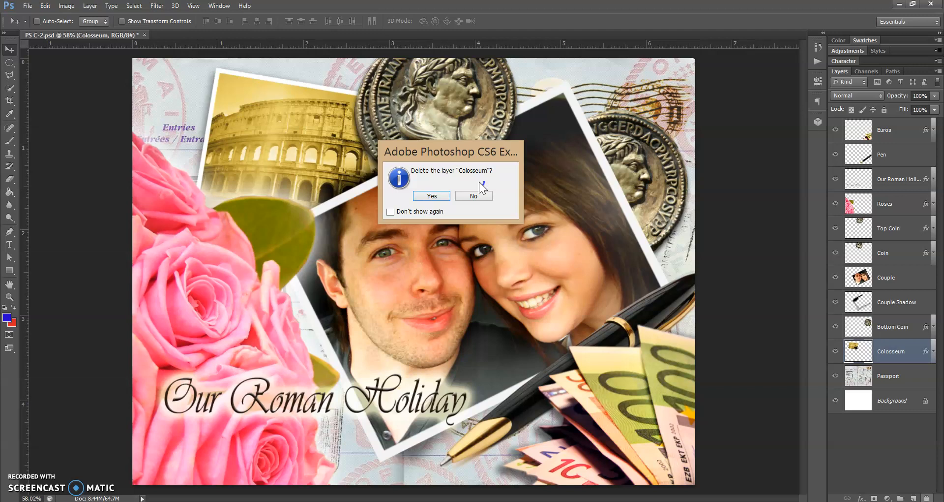
{"action": "left_click", "coordinate": [391, 211]}
{"action": "left_click", "coordinate": [444, 197]}
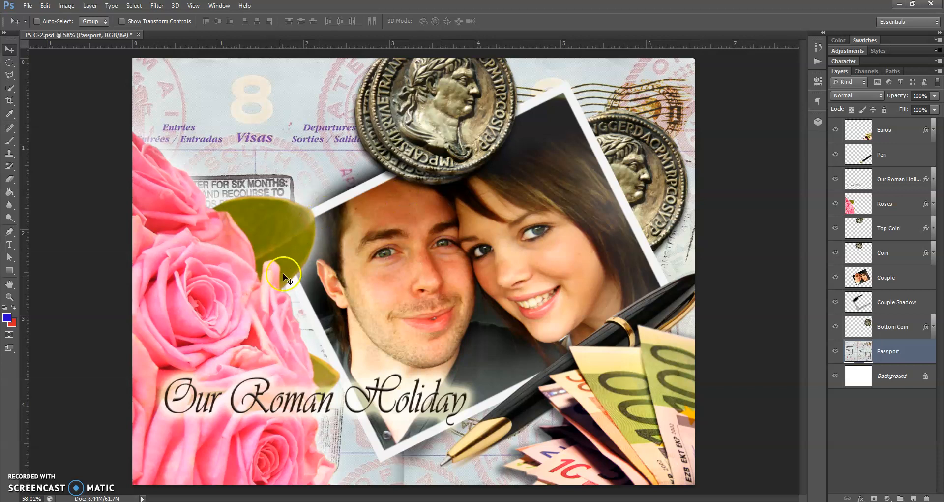
Step: Switch to Chrome, close the PS C-2.psd page and return to the Photoshop C lesson files in Classroom
{"action": "left_click", "coordinate": [173, 501]}
{"action": "left_click", "coordinate": [134, 468]}
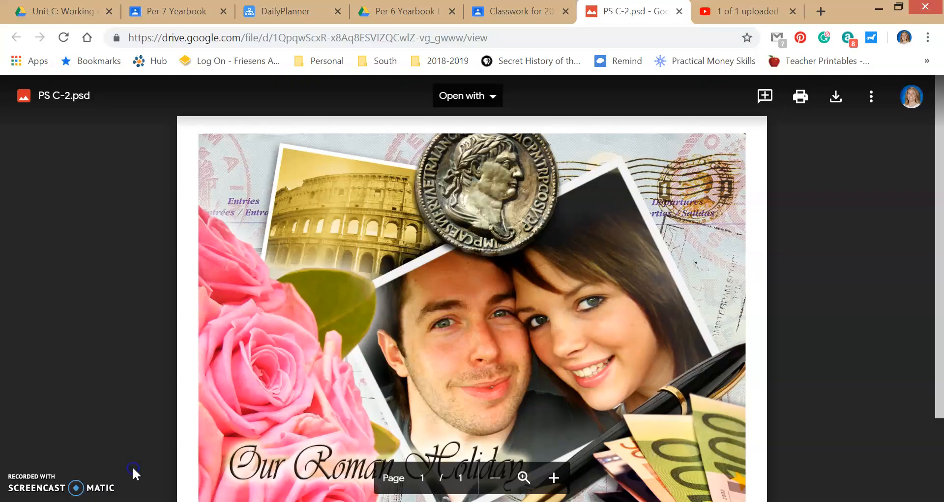
{"action": "left_click", "coordinate": [679, 11]}
{"action": "left_click", "coordinate": [581, 12]}
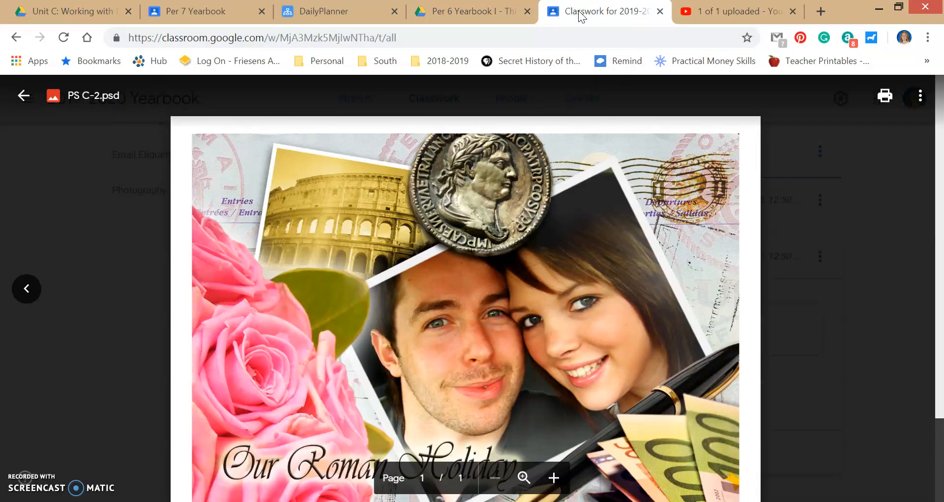
{"action": "left_click", "coordinate": [22, 95]}
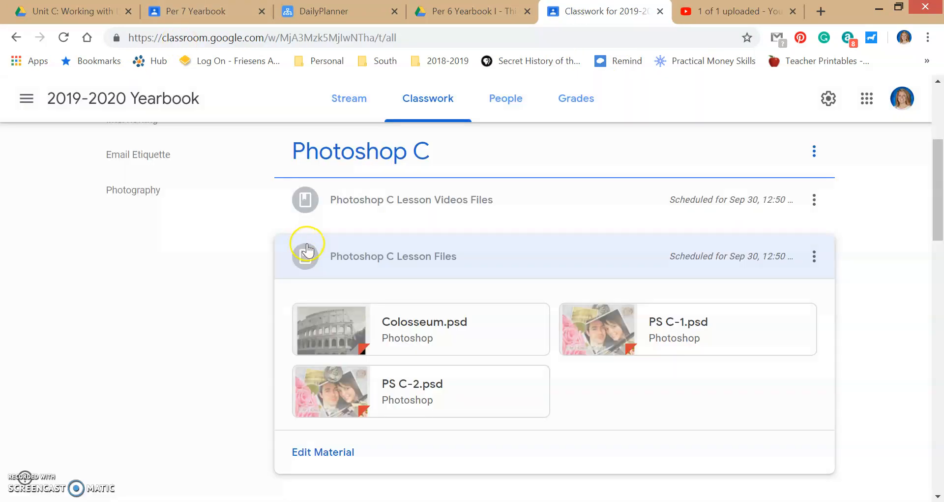
Step: Download Colosseum.psd from the Photoshop C Lesson Files and open it in Photoshop
{"action": "left_click", "coordinate": [444, 324]}
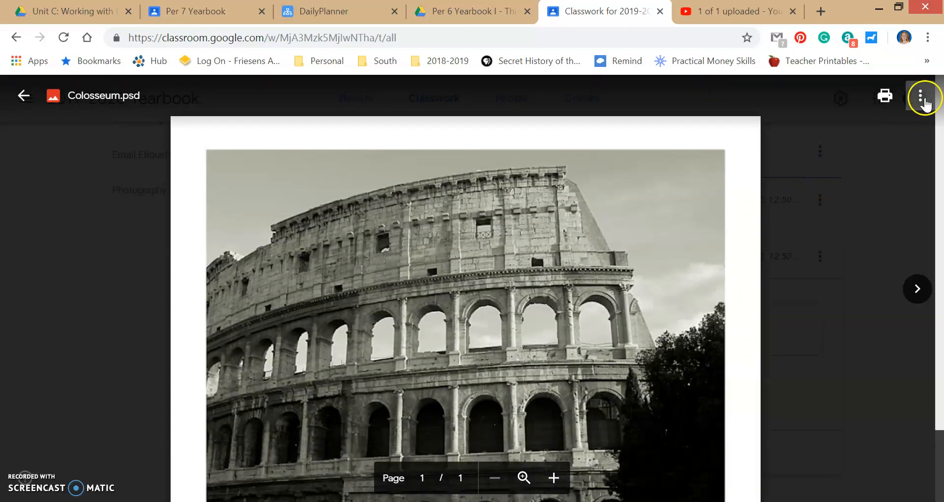
{"action": "left_click", "coordinate": [922, 99]}
{"action": "left_click", "coordinate": [867, 166]}
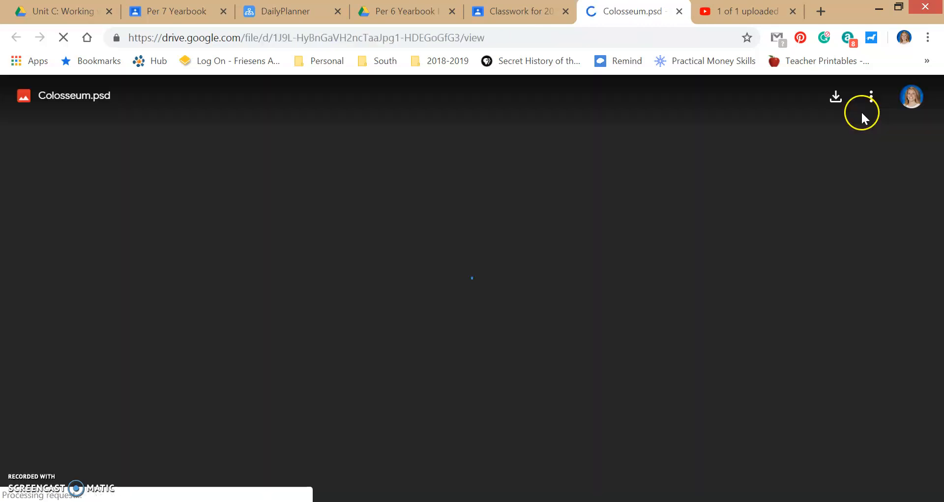
{"action": "left_click", "coordinate": [843, 101]}
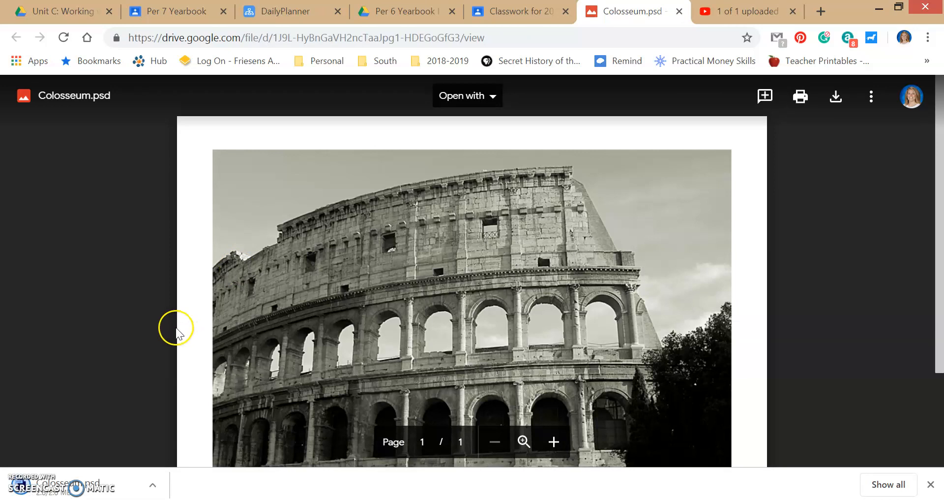
{"action": "left_click", "coordinate": [74, 483]}
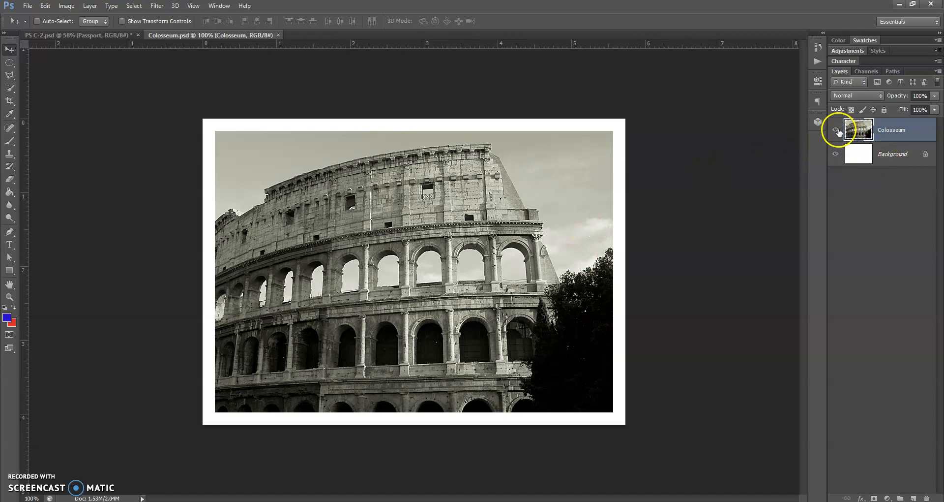
Step: Toggle the Colosseum layer's visibility off and on, select the entire Colosseum.psd canvas and copy it merged
{"action": "left_click", "coordinate": [836, 130]}
{"action": "left_click", "coordinate": [837, 132]}
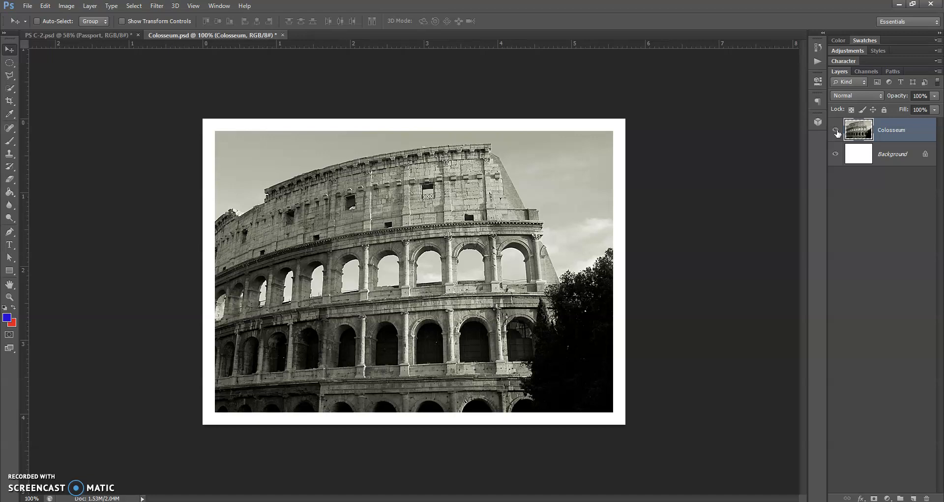
{"action": "left_click", "coordinate": [131, 7]}
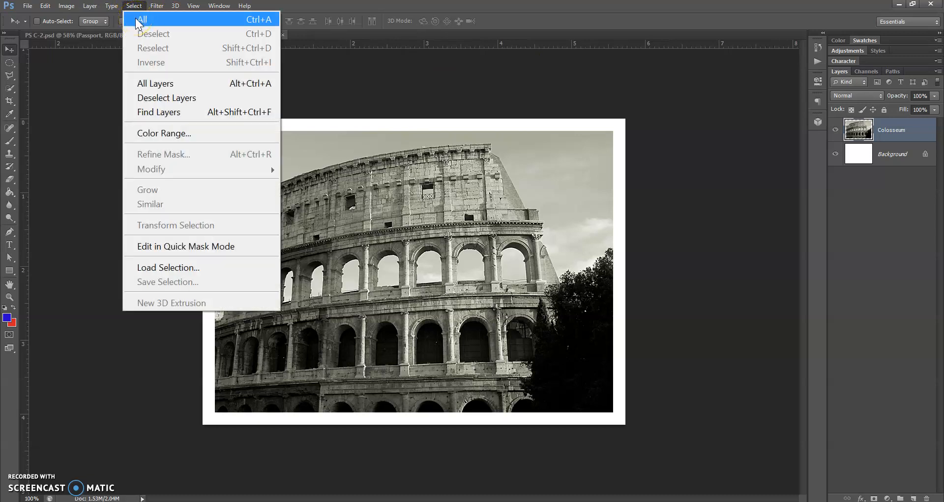
{"action": "left_click", "coordinate": [260, 23]}
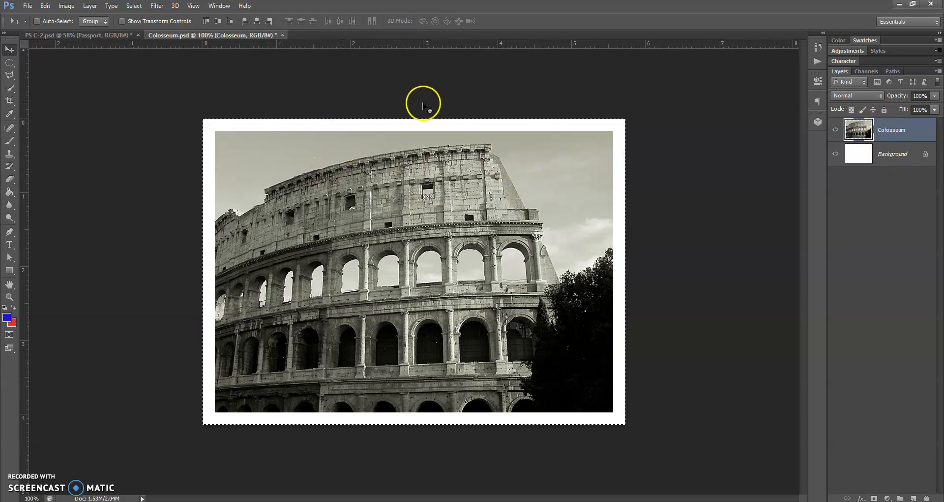
{"action": "left_click", "coordinate": [45, 6]}
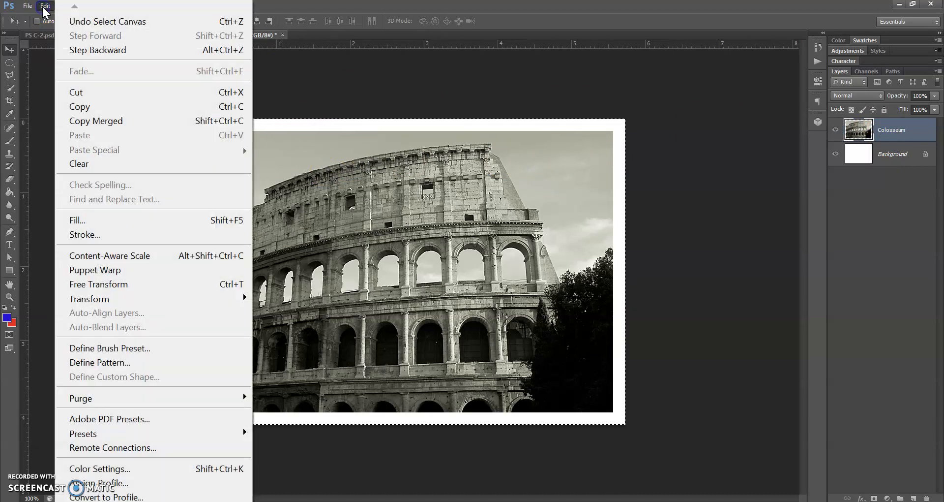
{"action": "left_click", "coordinate": [95, 123]}
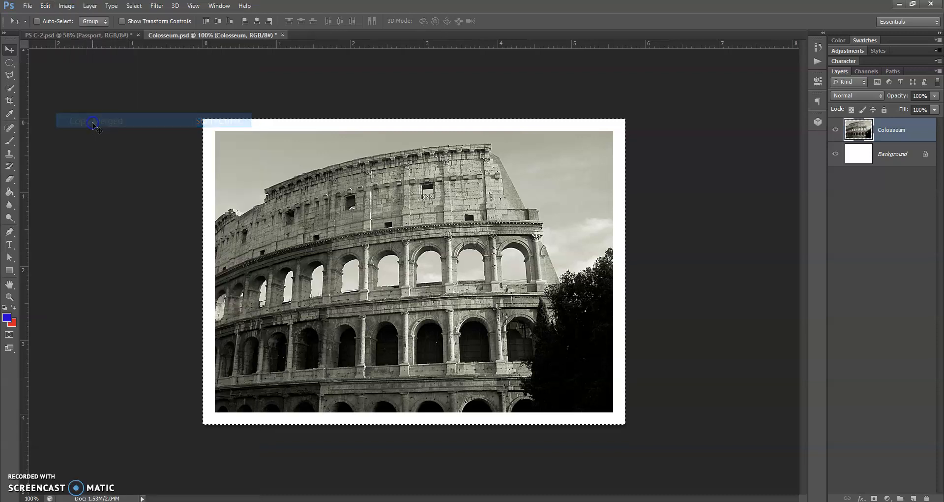
Step: Paste the copied image into PS C-2.psd directly above the Passport layer
{"action": "left_click", "coordinate": [88, 34]}
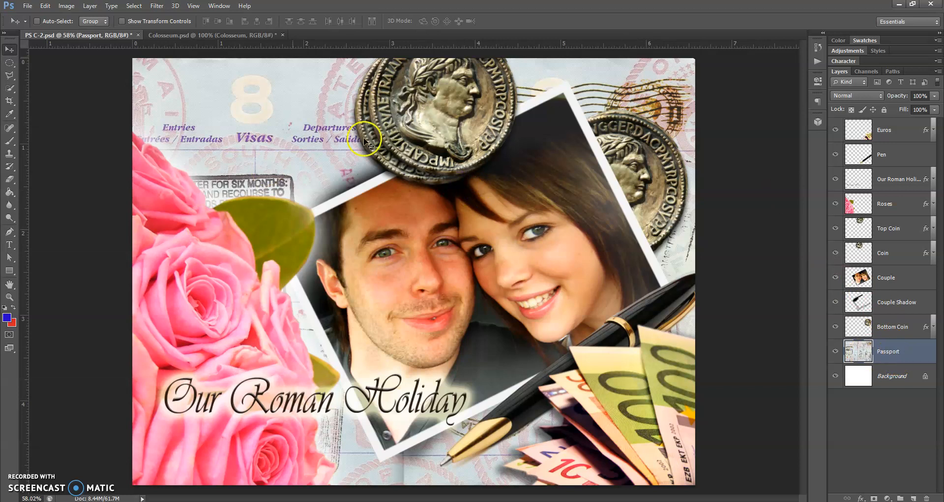
{"action": "left_click", "coordinate": [45, 7]}
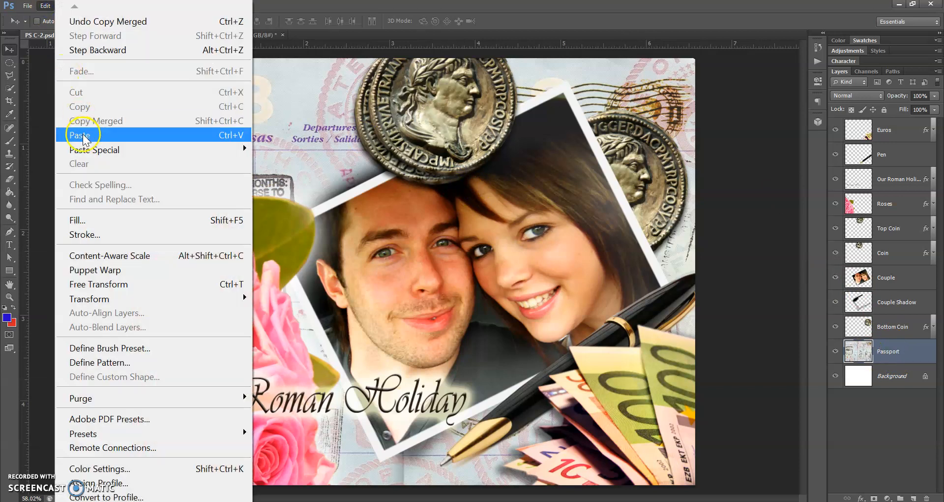
{"action": "left_click", "coordinate": [86, 140]}
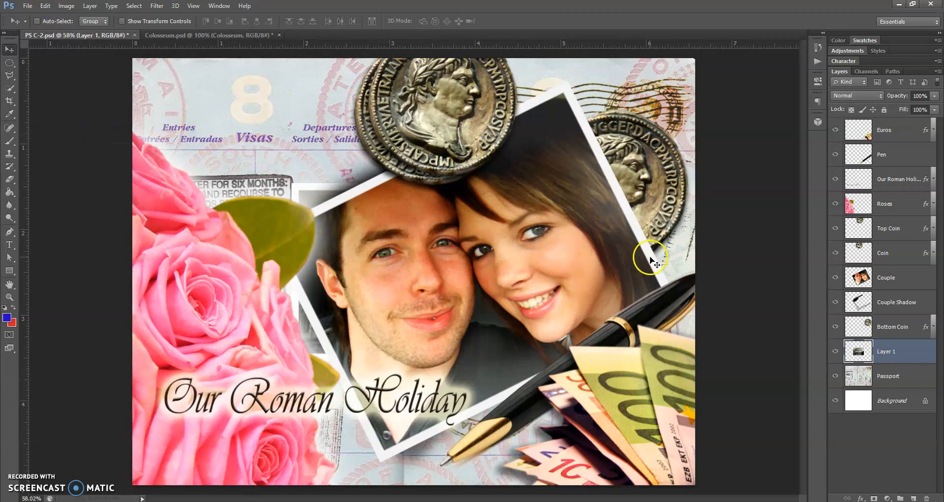
Step: Bring the pasted Layer 1 to the top of the layer stack and place its image in the collage's upper-left area
{"action": "left_click", "coordinate": [884, 346]}
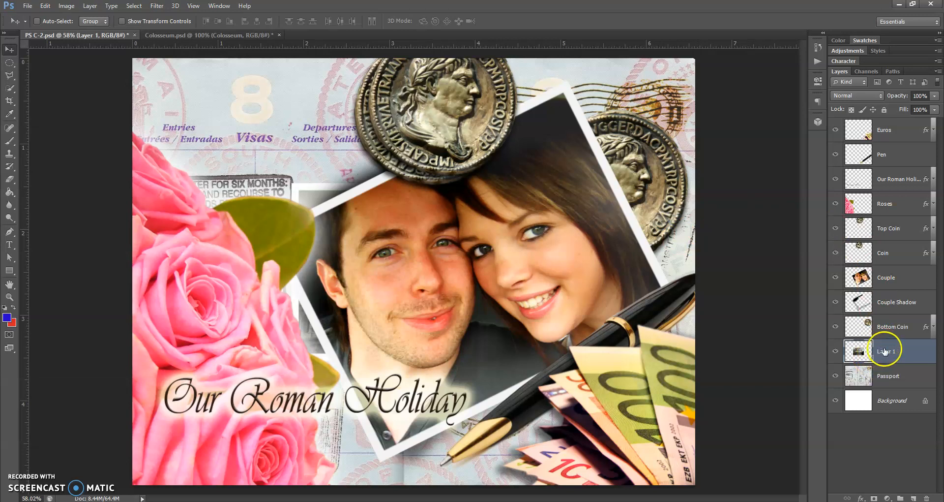
{"action": "left_click", "coordinate": [884, 351]}
{"action": "left_click_drag", "start_coordinate": [884, 350], "coordinate": [895, 128]}
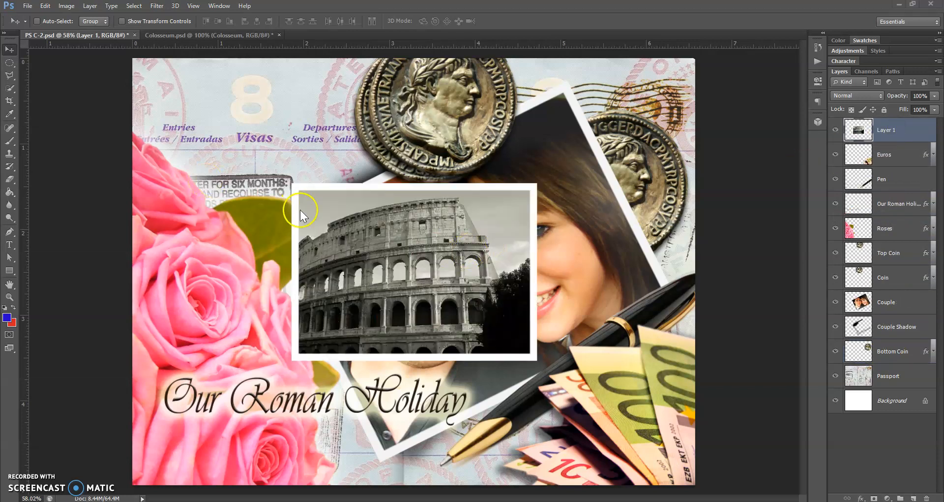
{"action": "left_click_drag", "start_coordinate": [363, 204], "coordinate": [229, 97]}
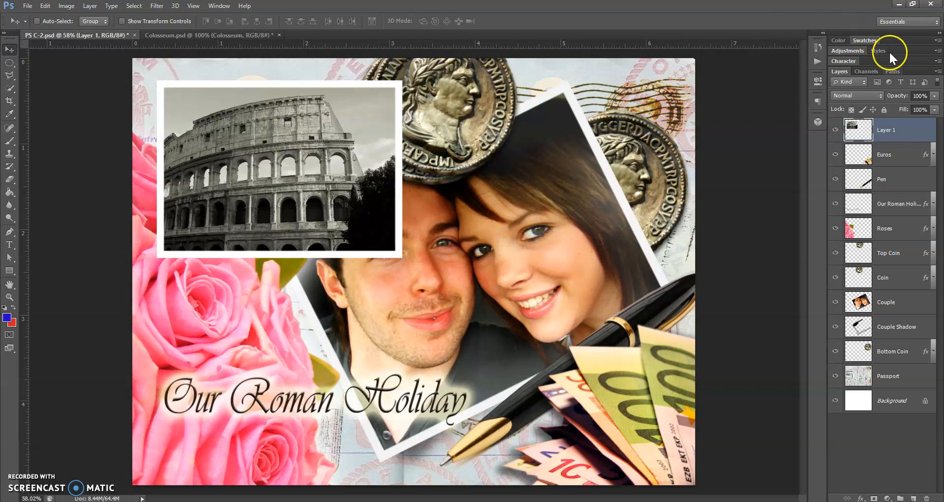
Step: Rename Layer 1 as Coloseeum
{"action": "double_click", "coordinate": [887, 131]}
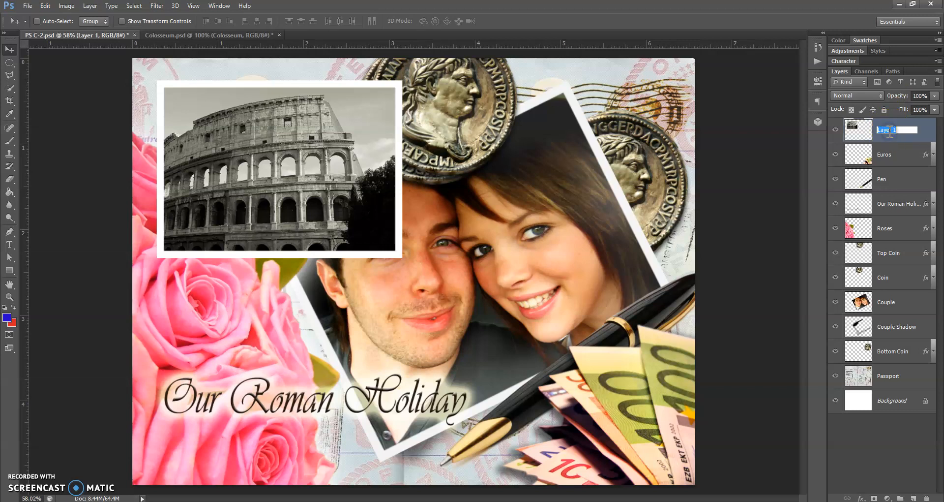
{"action": "type", "text": "Co"}
{"action": "type", "text": "losee"}
{"action": "type", "text": "y"}
{"action": "key", "text": "BackSpace"}
{"action": "type", "text": "um"}
{"action": "key", "text": "Return"}
{"action": "left_click", "coordinate": [277, 162]}
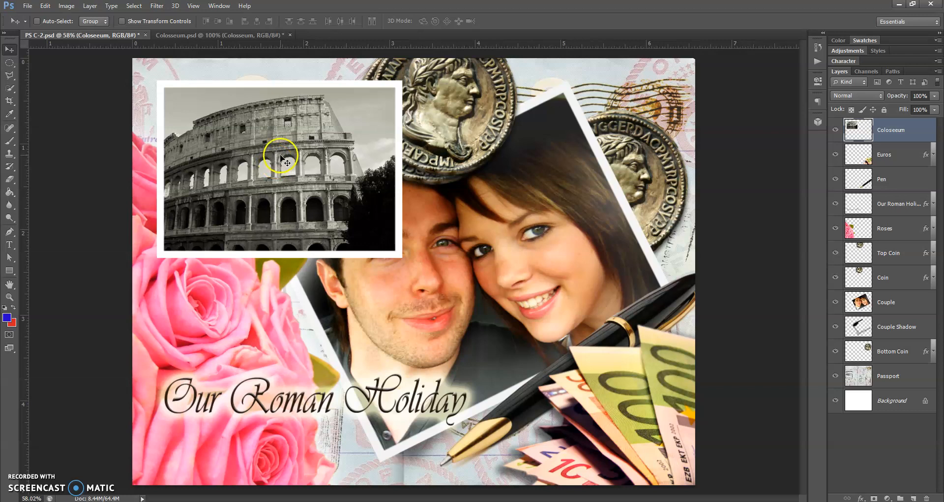
Step: Close Colosseum.psd without saving its changes
{"action": "left_click", "coordinate": [204, 36]}
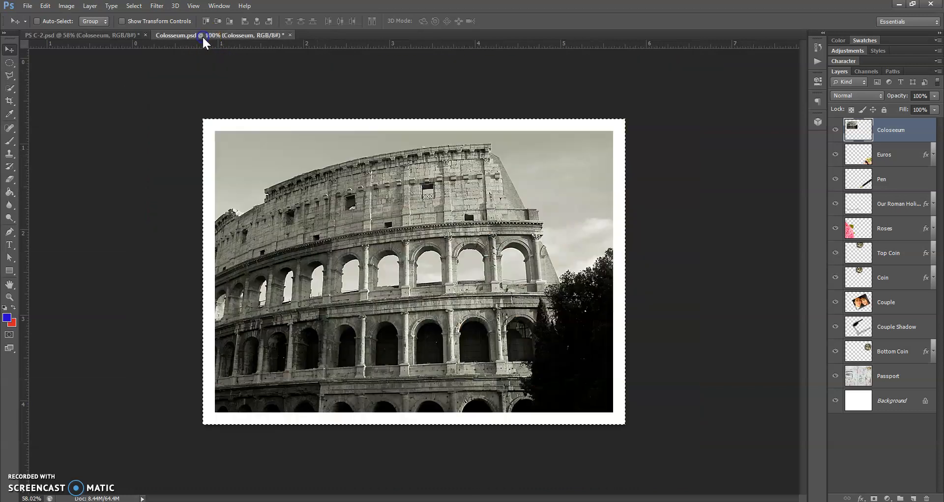
{"action": "left_click", "coordinate": [292, 36]}
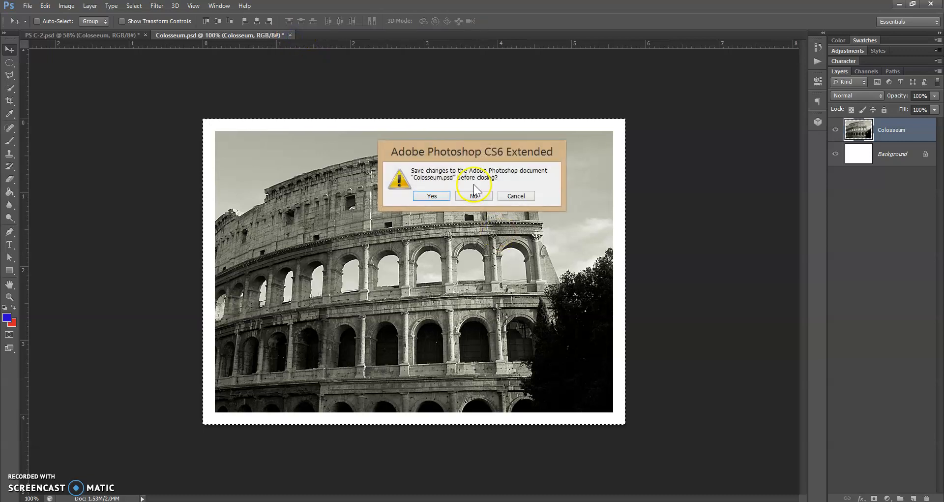
{"action": "left_click", "coordinate": [474, 195]}
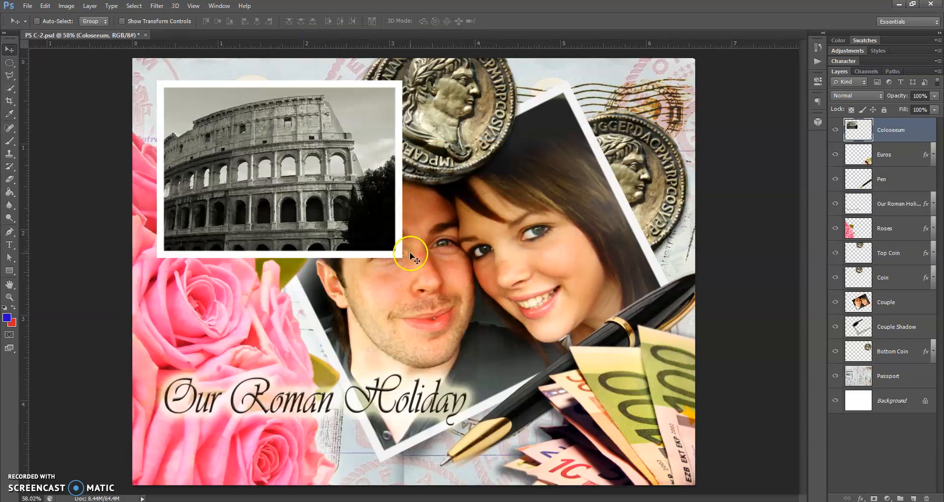